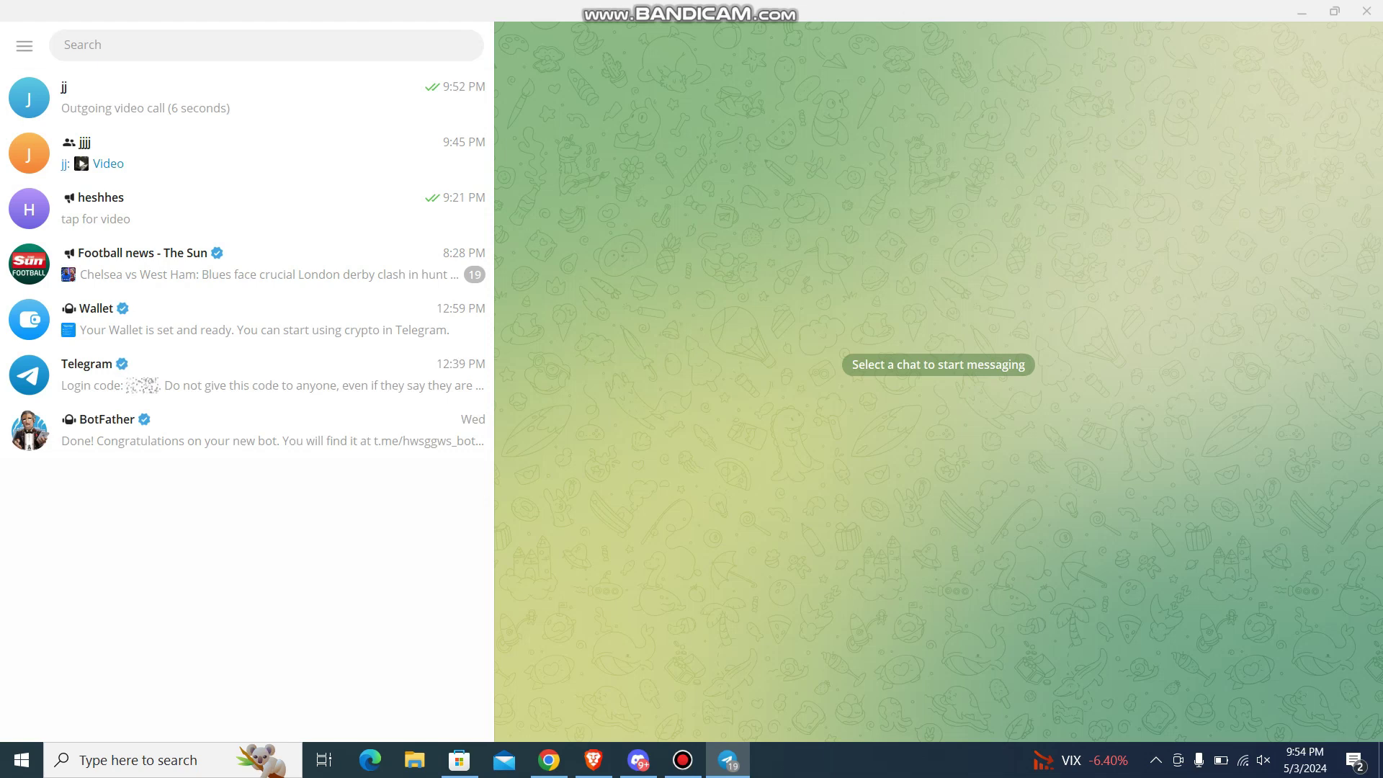
Open the Contacts list from the side menu, showing contacts jj and def.
click(24, 45)
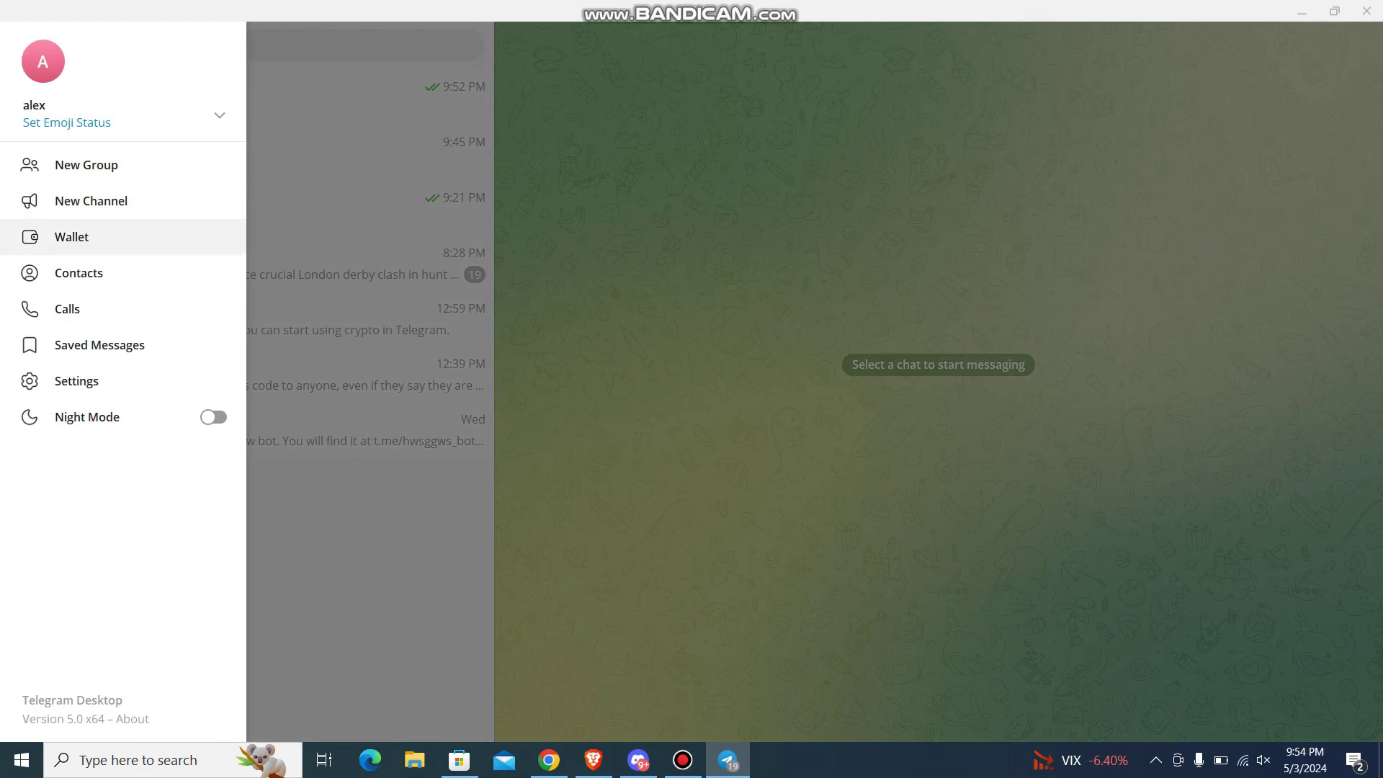
click(79, 273)
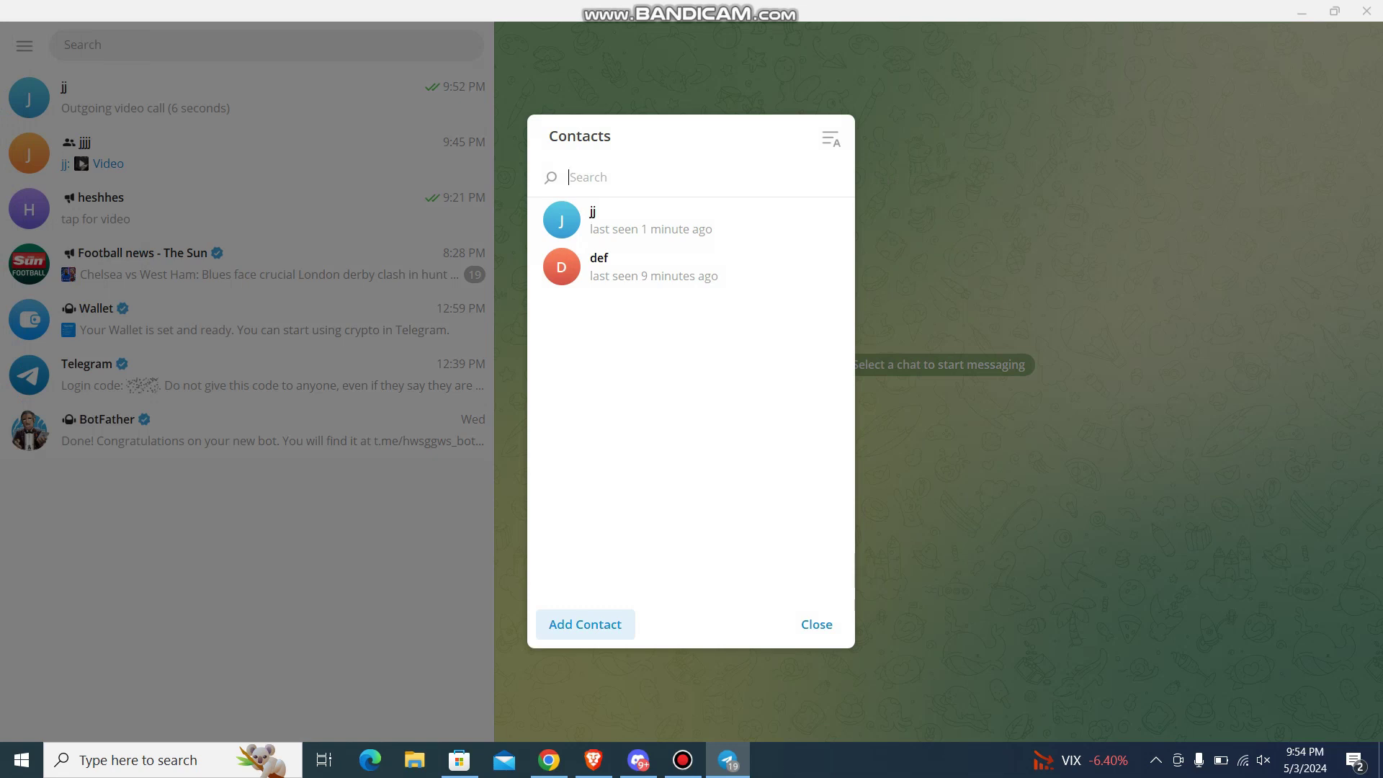
click(584, 624)
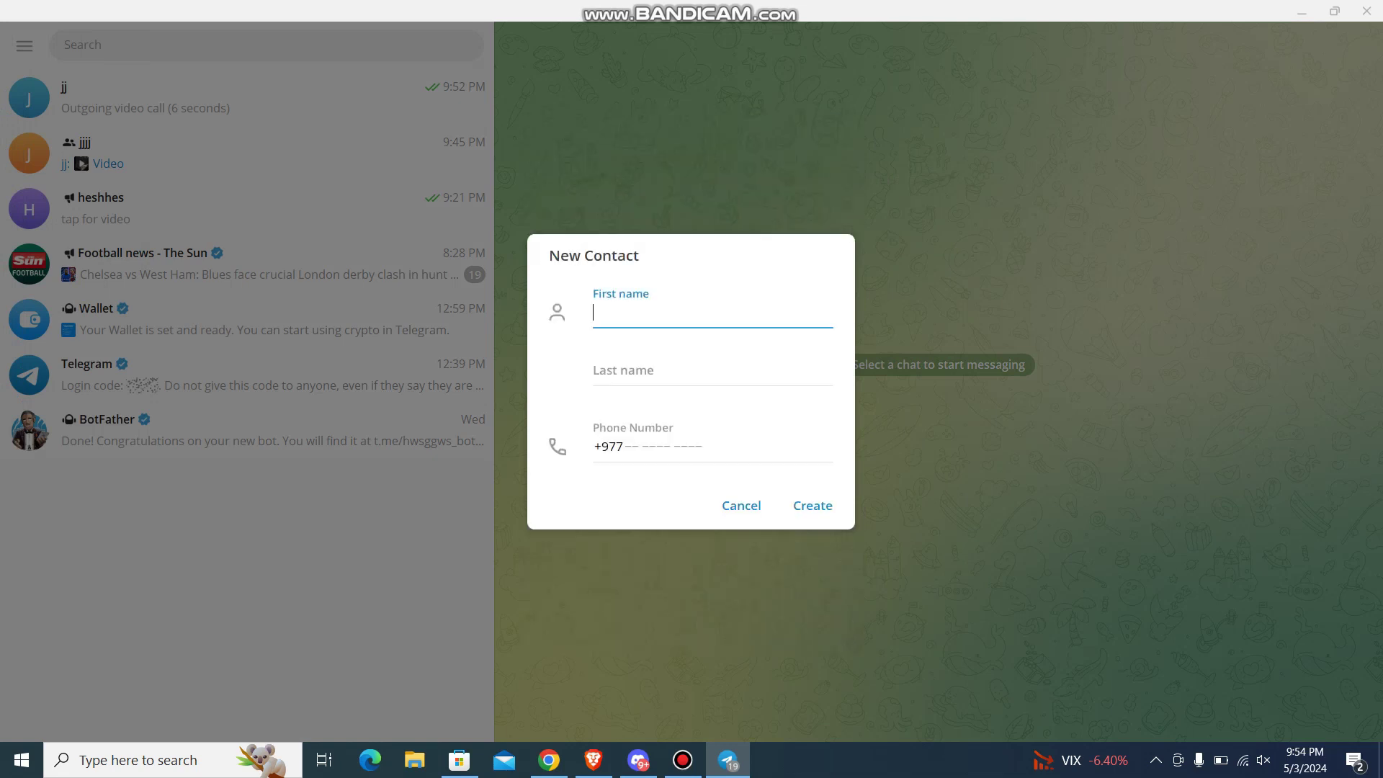
text(vjlhvh)
click(627, 446)
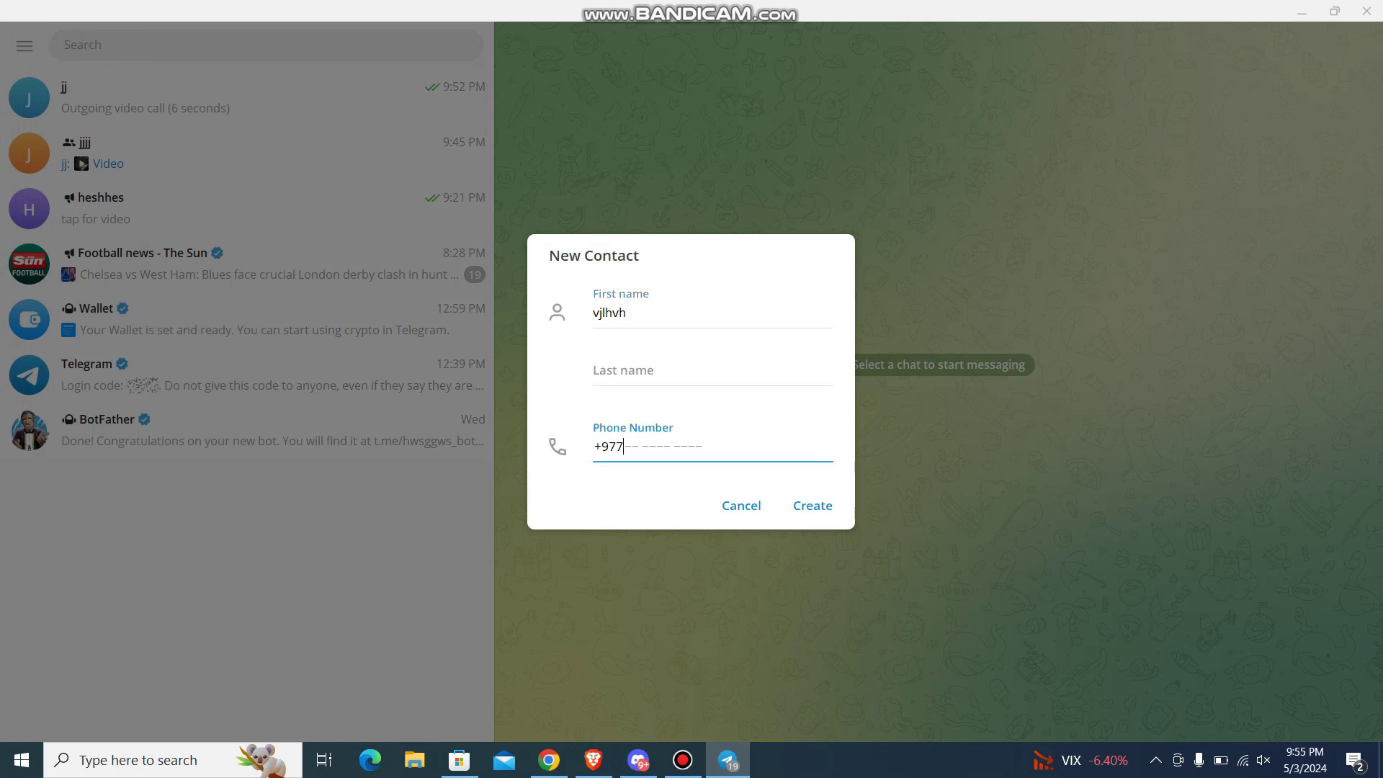
text(654668)
key(Return)
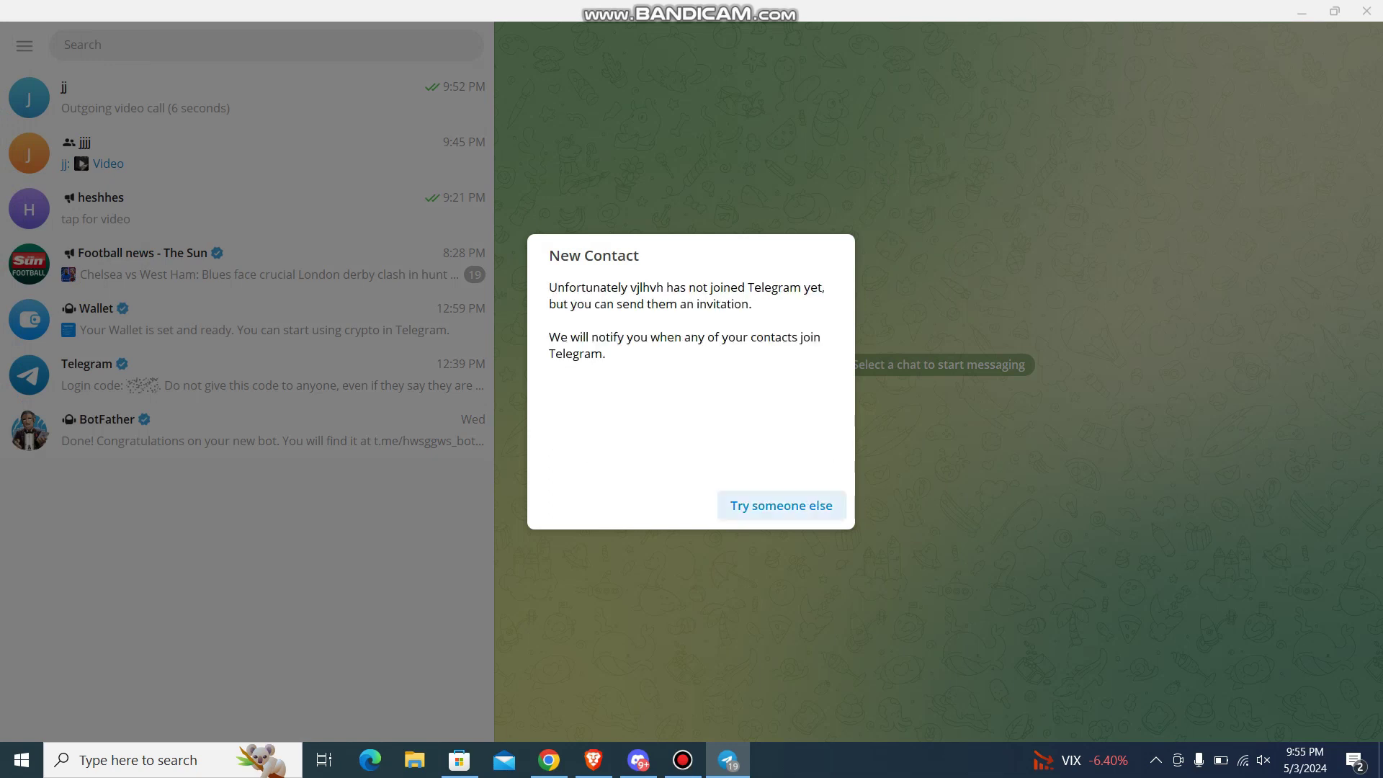
click(782, 504)
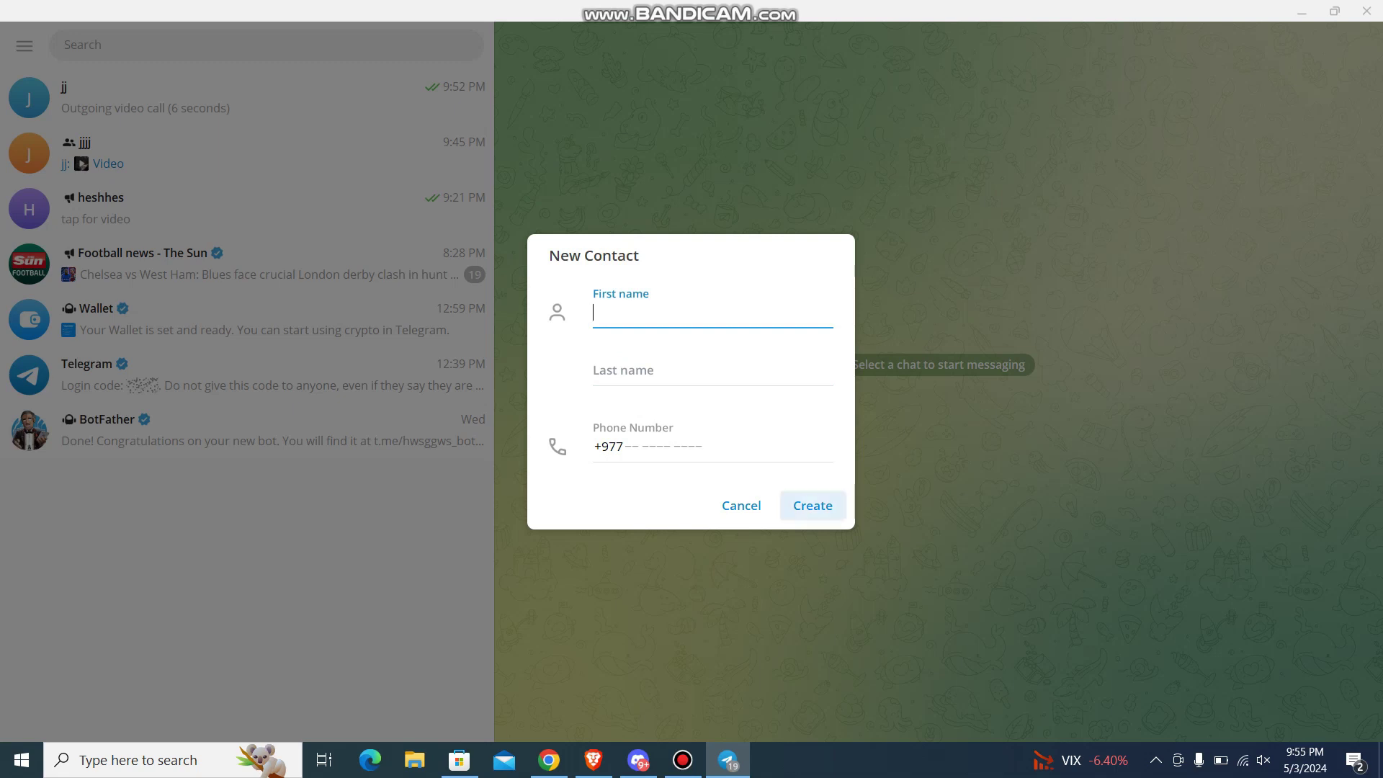
click(742, 504)
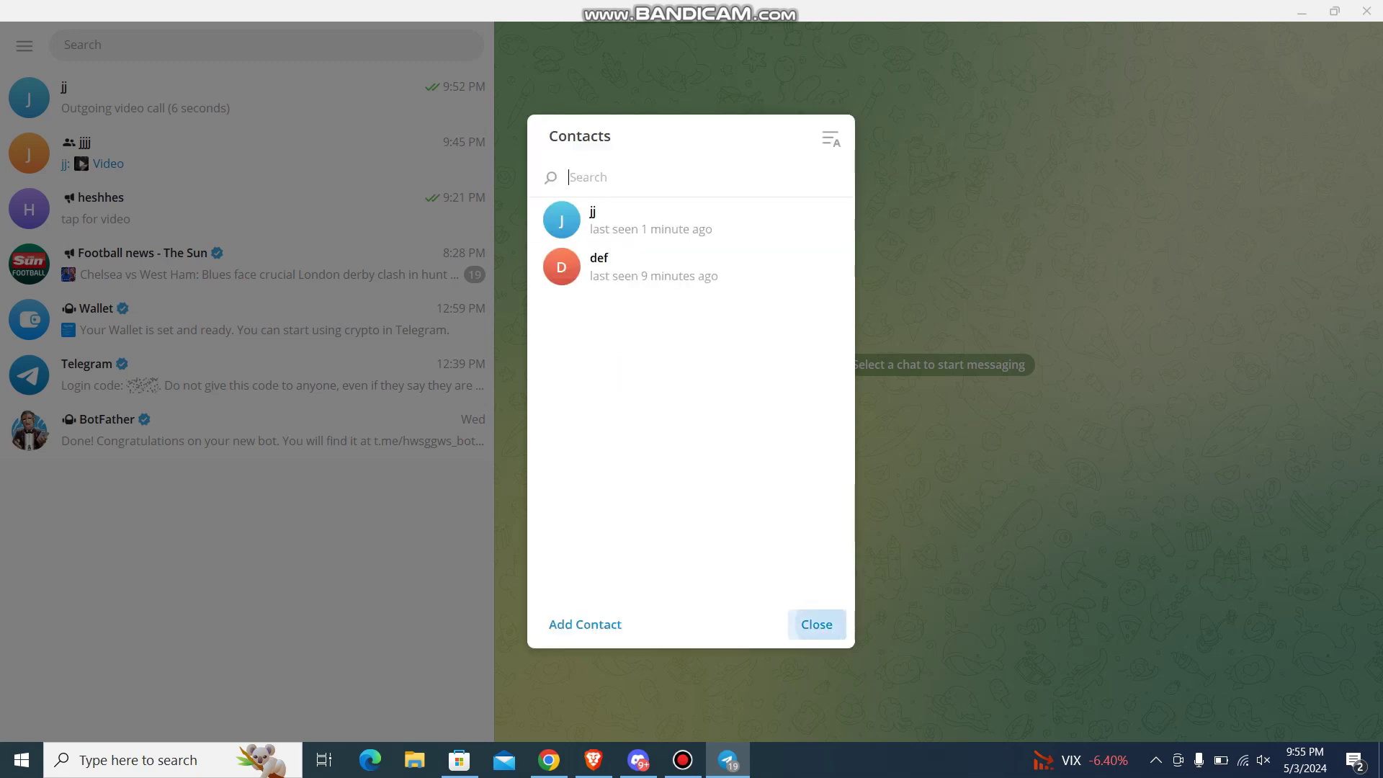
Close the Contacts window to return to the chat list with no chat open.
click(817, 624)
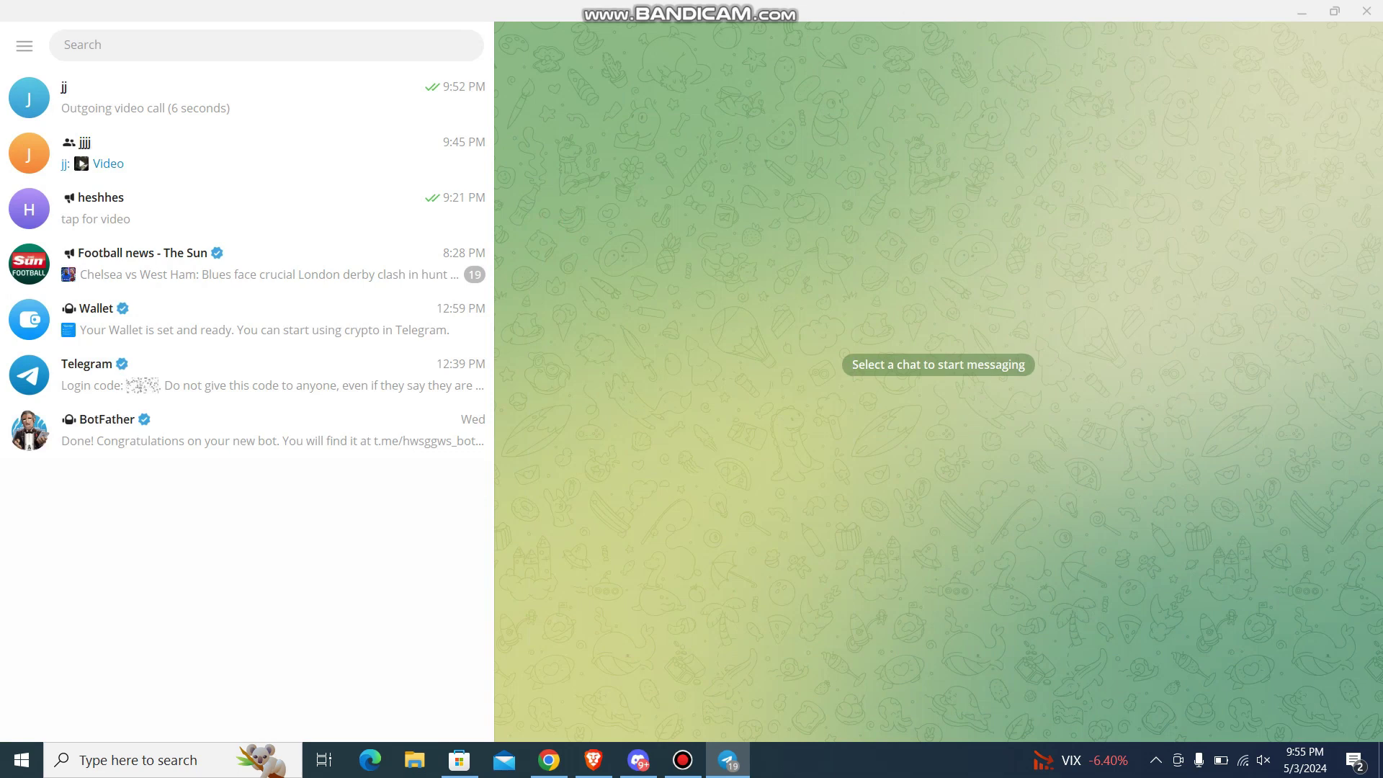